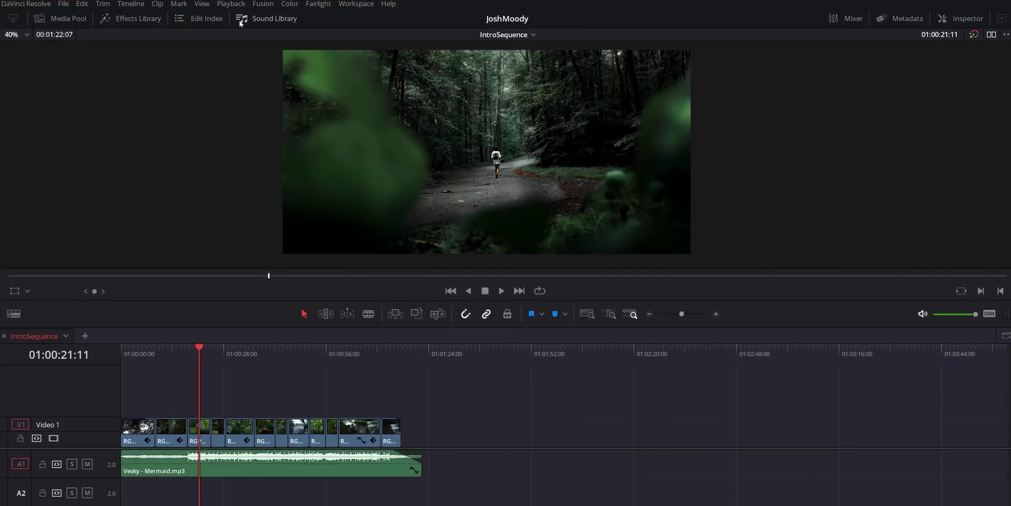
Open the Sound Library panel beside the IntroSequence timeline.
click(270, 34)
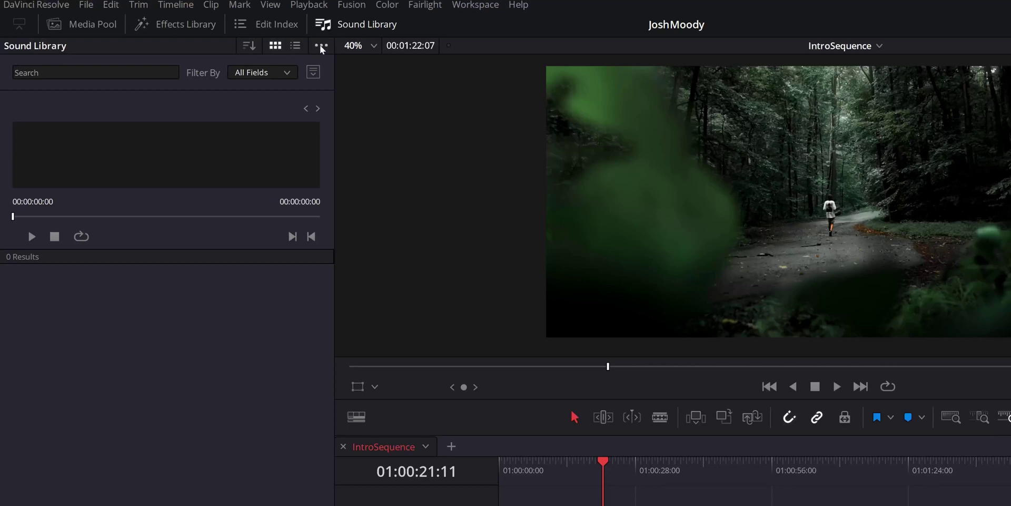
Add the sounds folder as a Sound Library and search it for 'rain'.
click(321, 46)
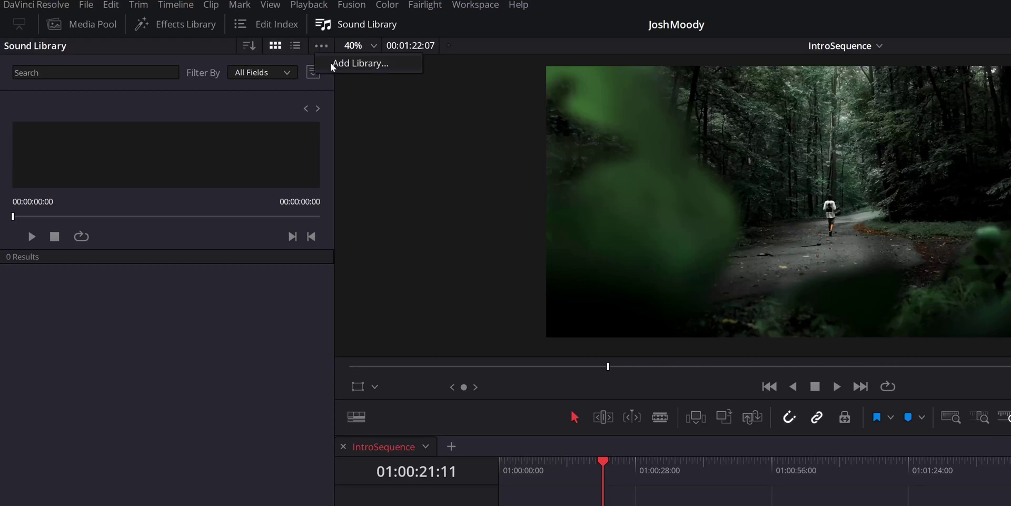
click(395, 67)
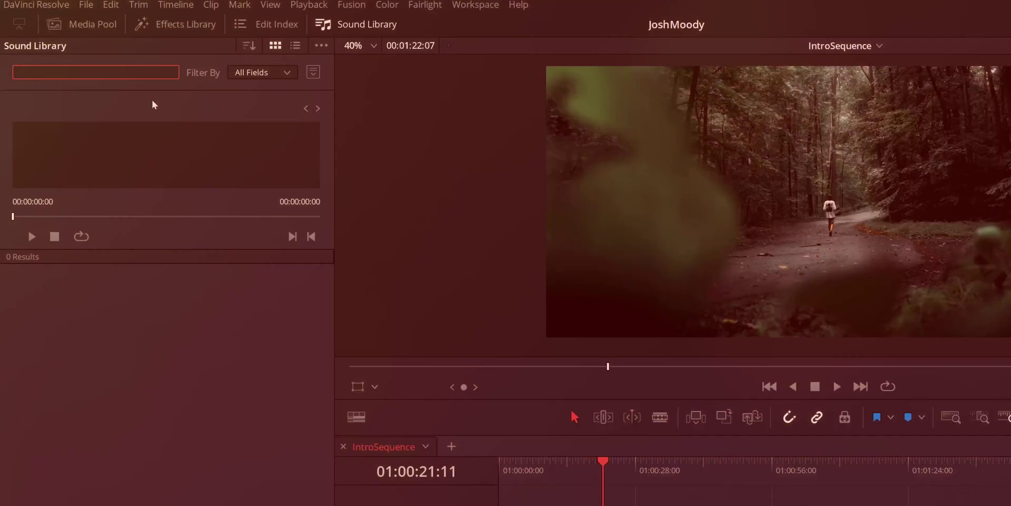
text(rain)
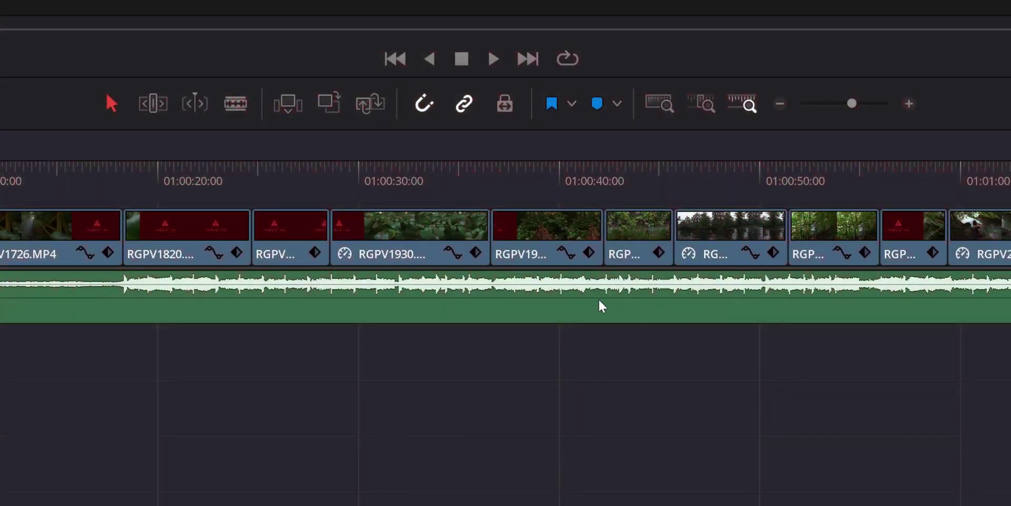
right_click(590, 297)
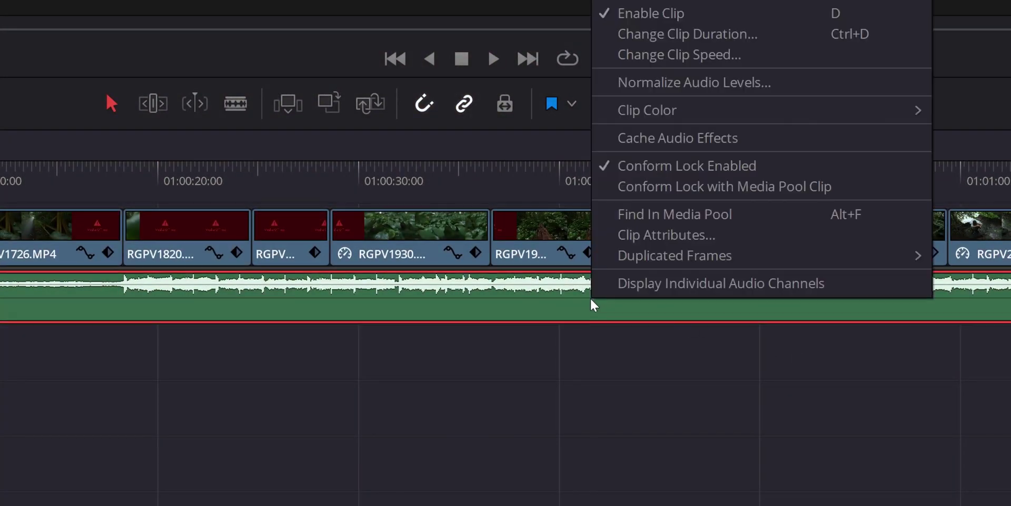
click(648, 17)
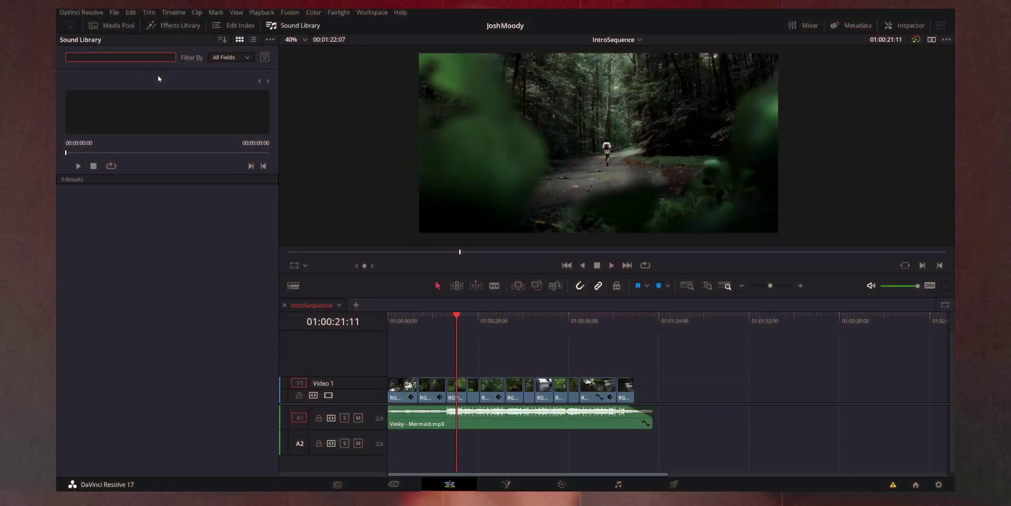
Place Rain Sound Effect Short (2 minutes) on A2 and trim its end to match the music.
text(rain)
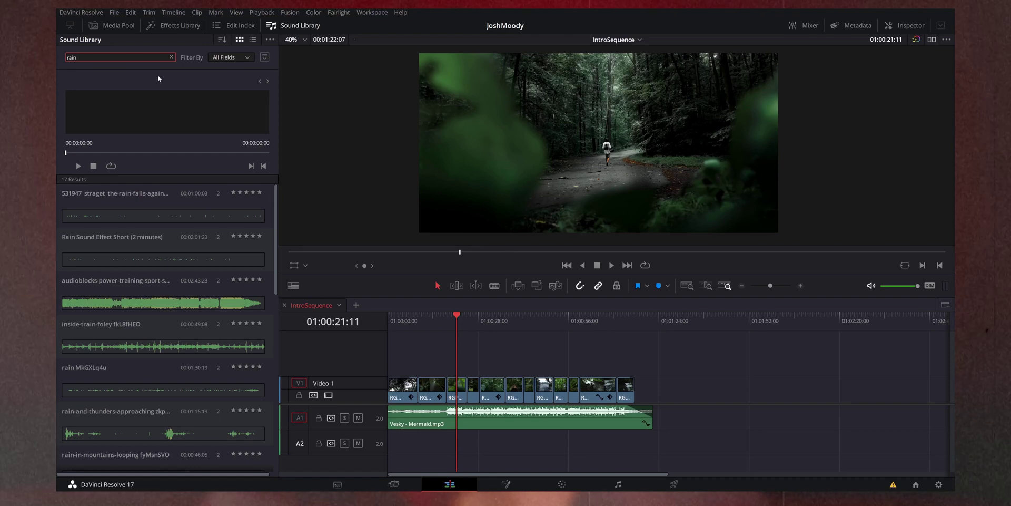
drag(137, 264, 389, 445)
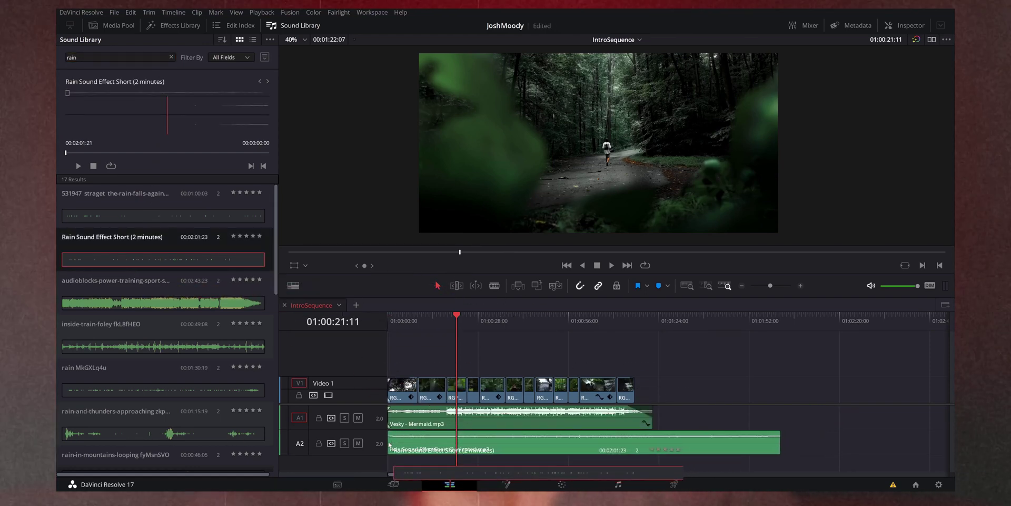
drag(779, 458, 778, 450)
drag(714, 451, 658, 447)
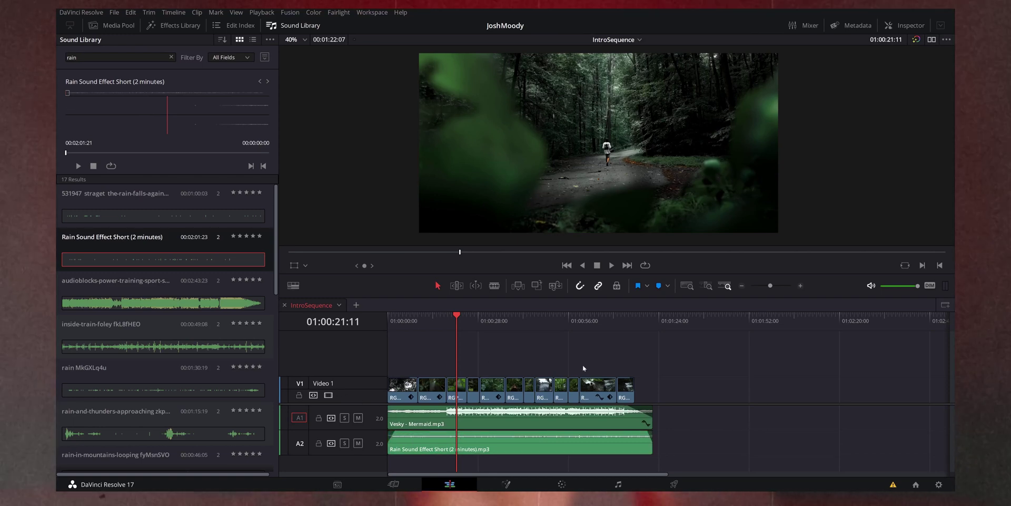
scroll(154, 337, down, 1)
scroll(109, 378, down, 3)
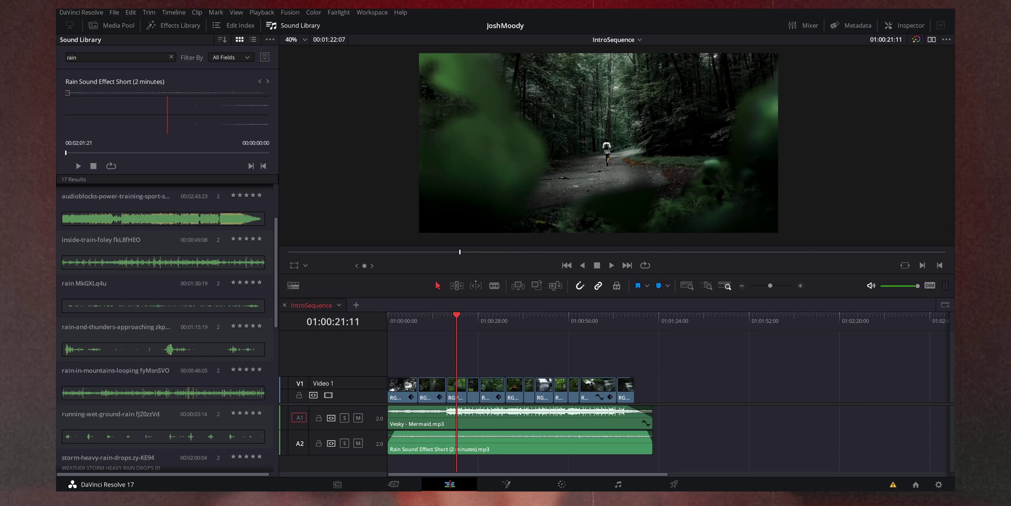
click(172, 57)
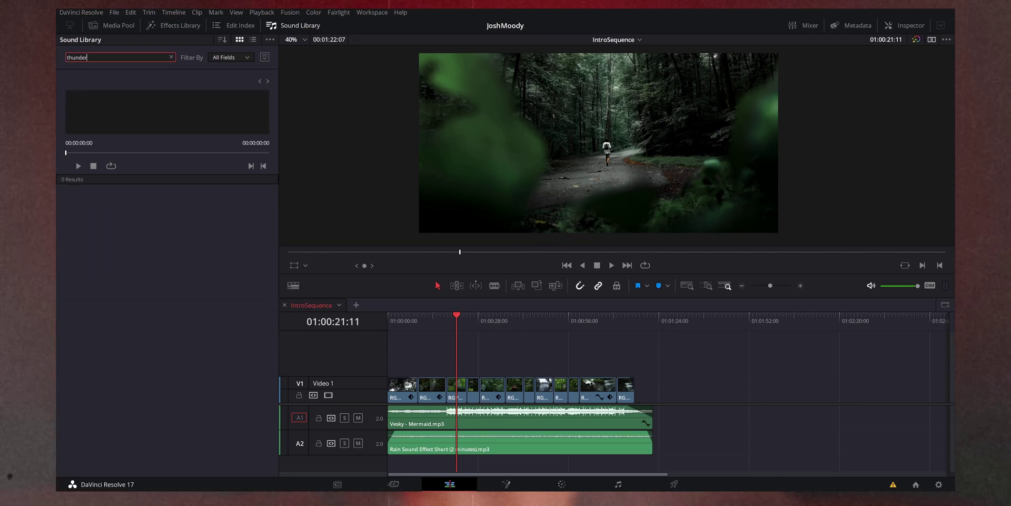
Preview Thunderstorm SOUND EFFECT, add it on A3 below the rain, then search 'river'.
key(Return)
click(99, 302)
click(90, 153)
drag(119, 304, 395, 463)
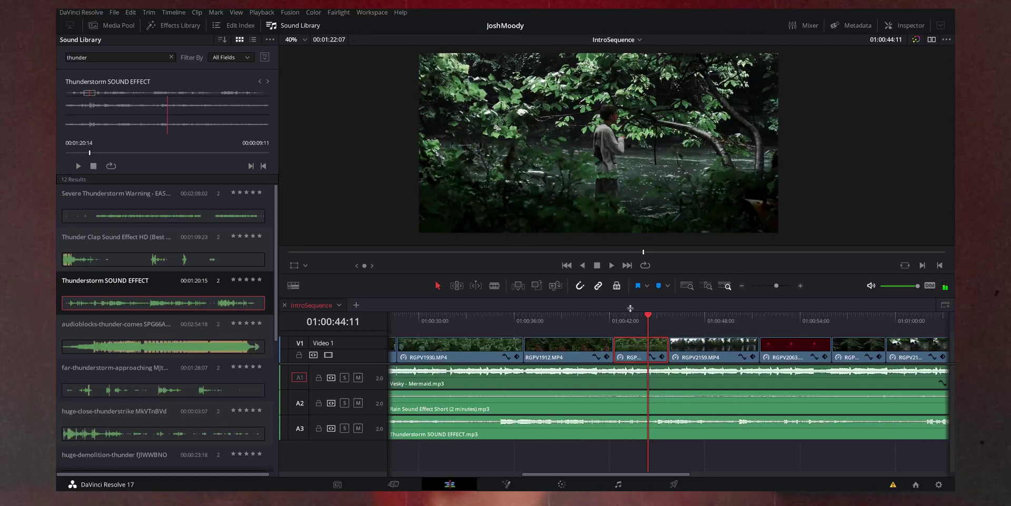
click(703, 456)
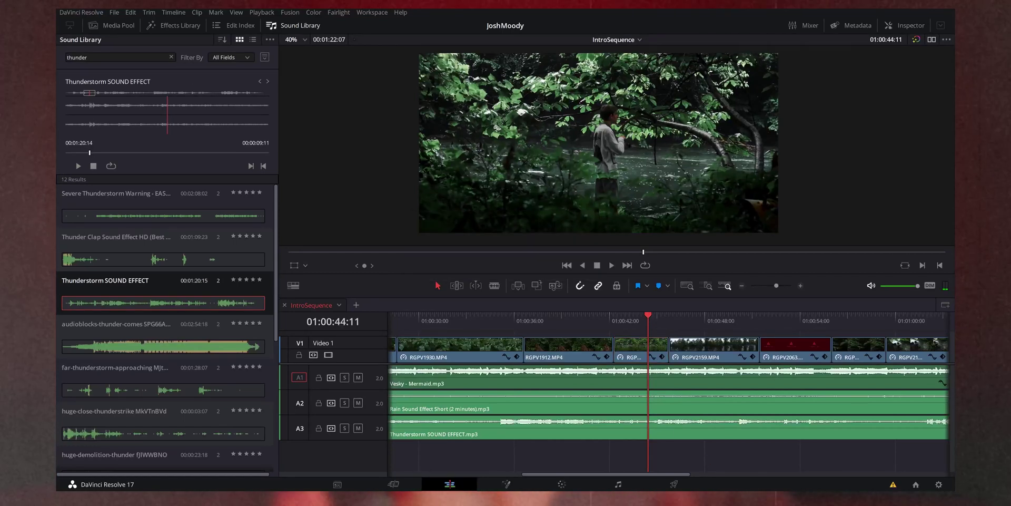
click(171, 57)
text(rive)
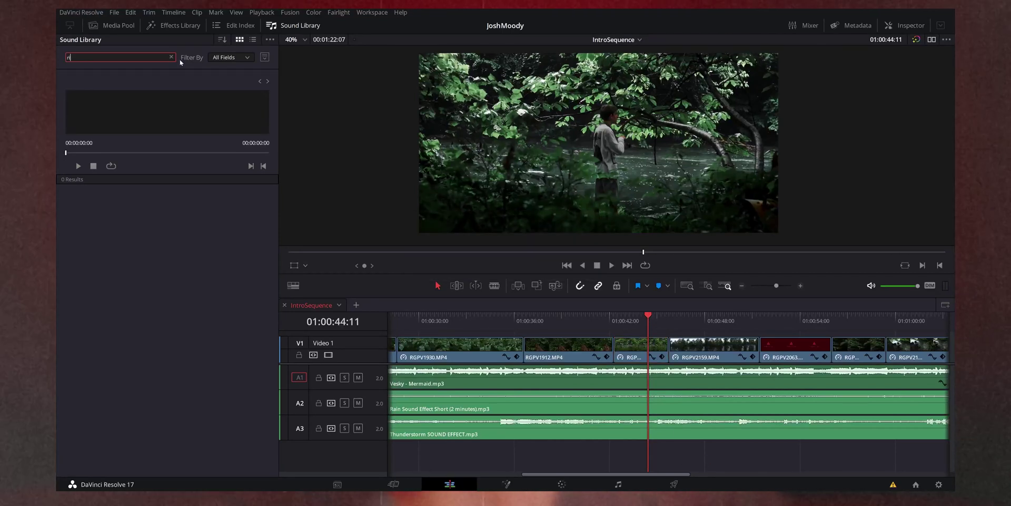
text(r)
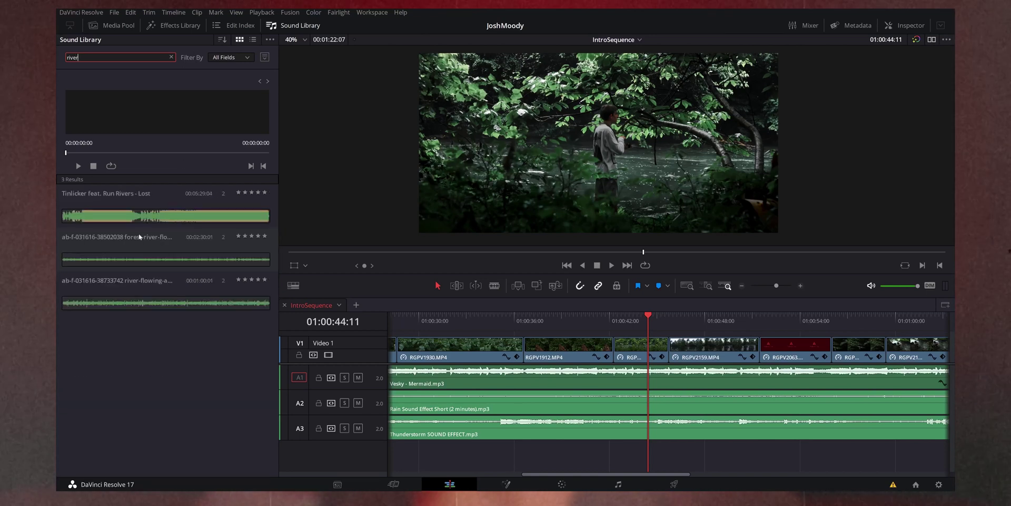
Preview the forest-river-flowing ambience and drop it onto an empty lower audio track.
click(123, 254)
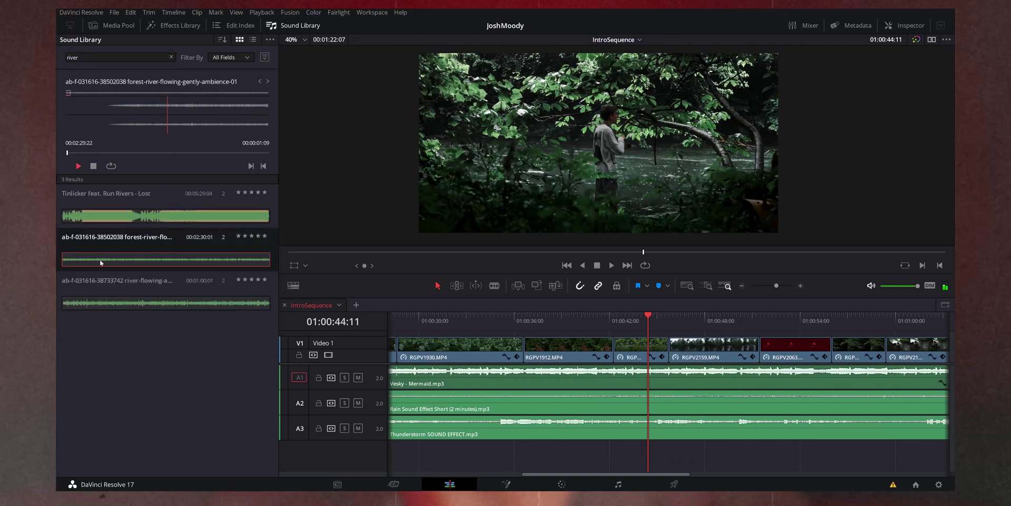
drag(222, 326, 630, 469)
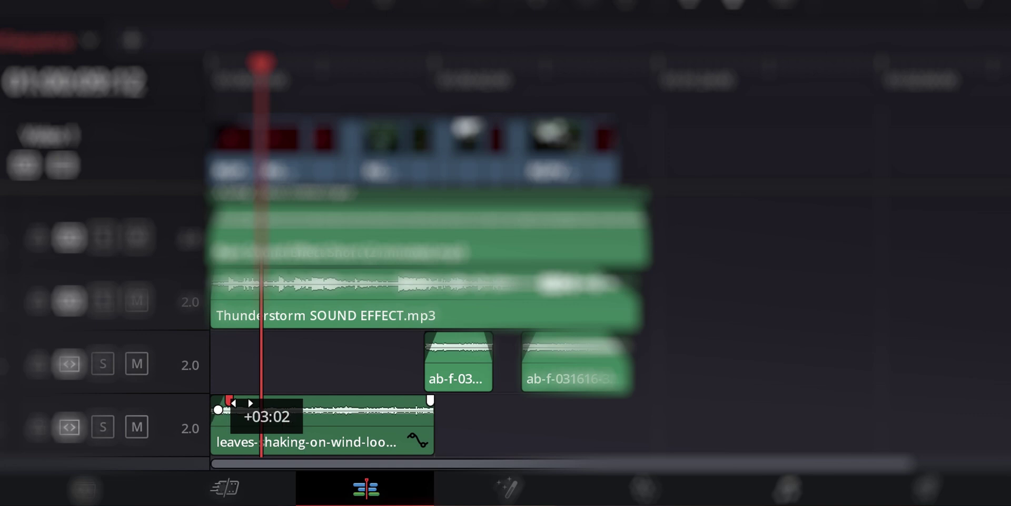
Drag the leaves-shaking clip's corner fade handle to set its fade length.
drag(431, 400, 429, 412)
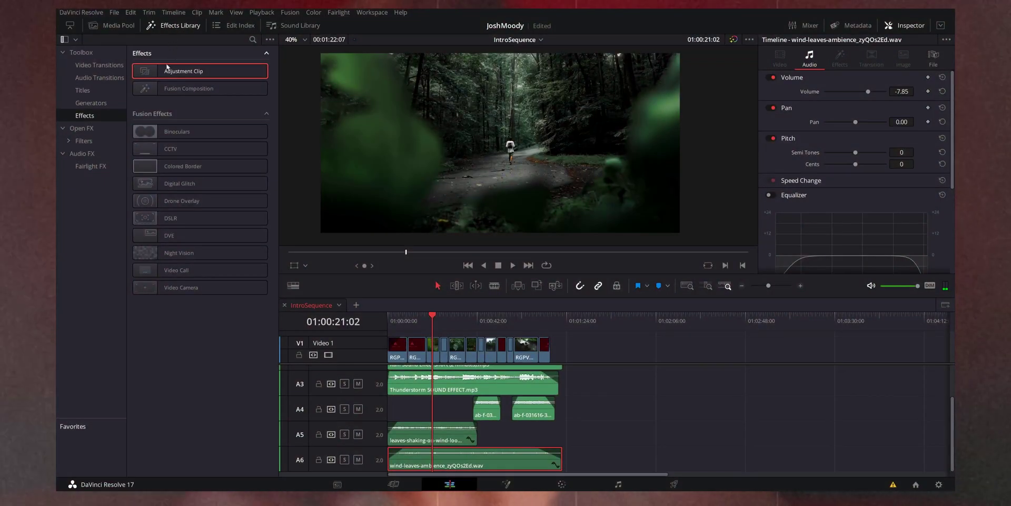
Apply Fairlight FX Modulation with the Doppler preset to the wind-leaves-ambience clip on A6.
click(97, 166)
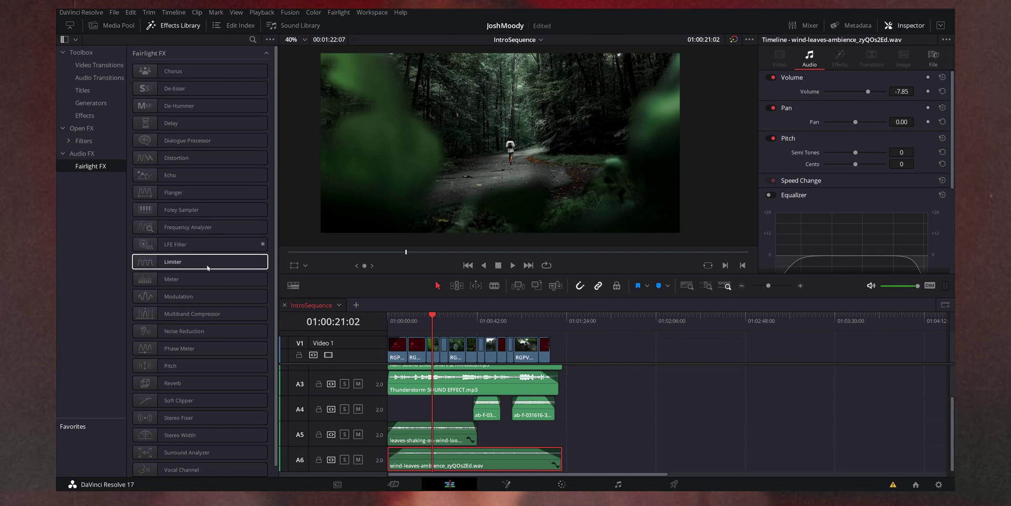
drag(162, 301, 459, 465)
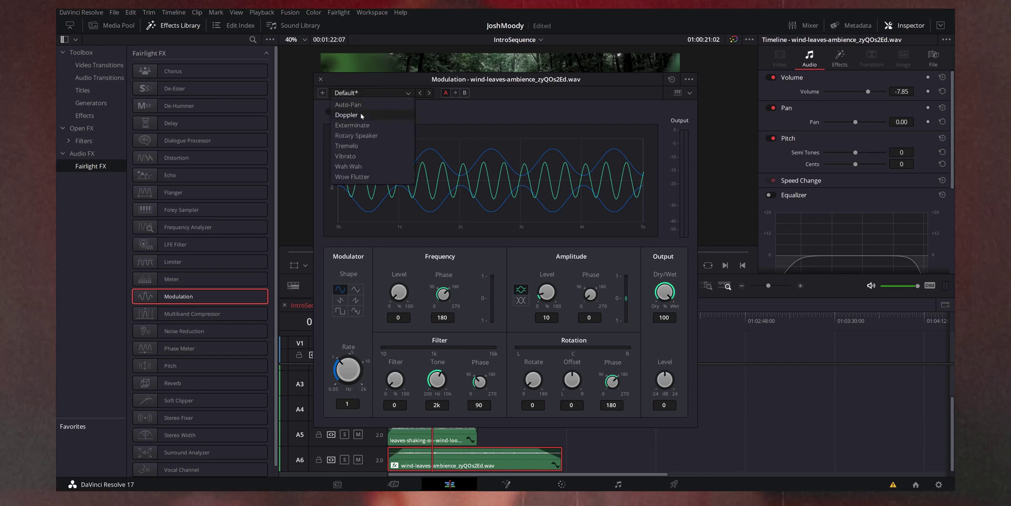
click(361, 115)
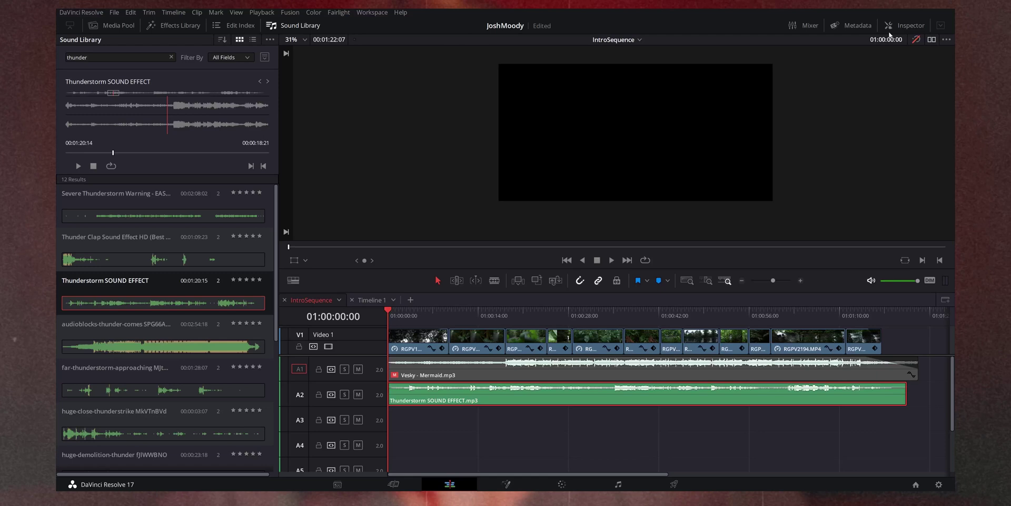
Enable the Thunderstorm clip's Equalizer and drag band 4 down to about 150 Hz.
click(905, 25)
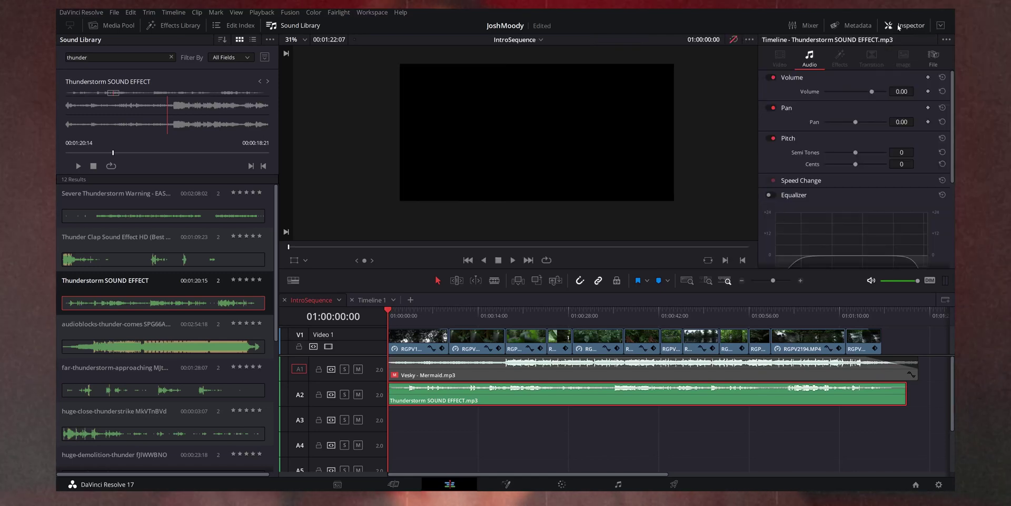
scroll(792, 182, down, 1)
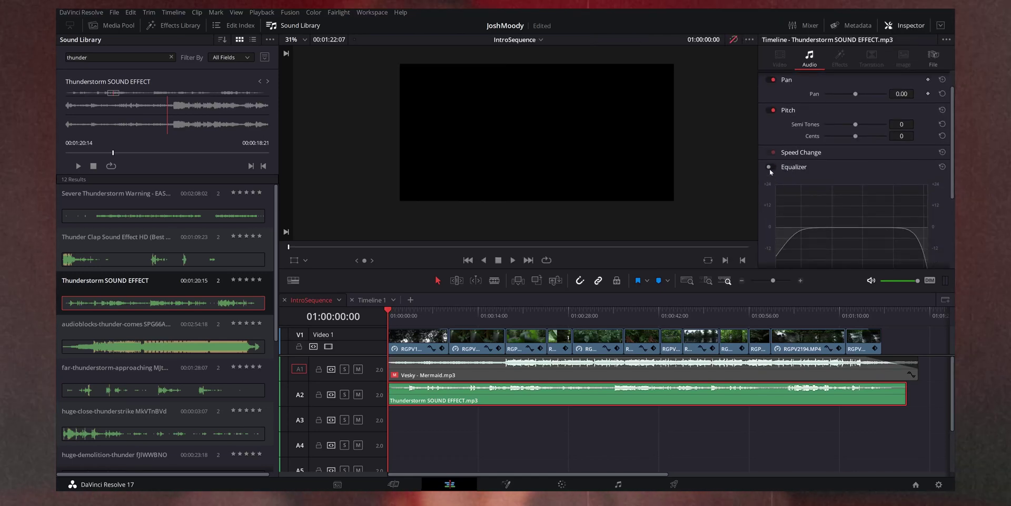
click(769, 167)
scroll(788, 195, down, 2)
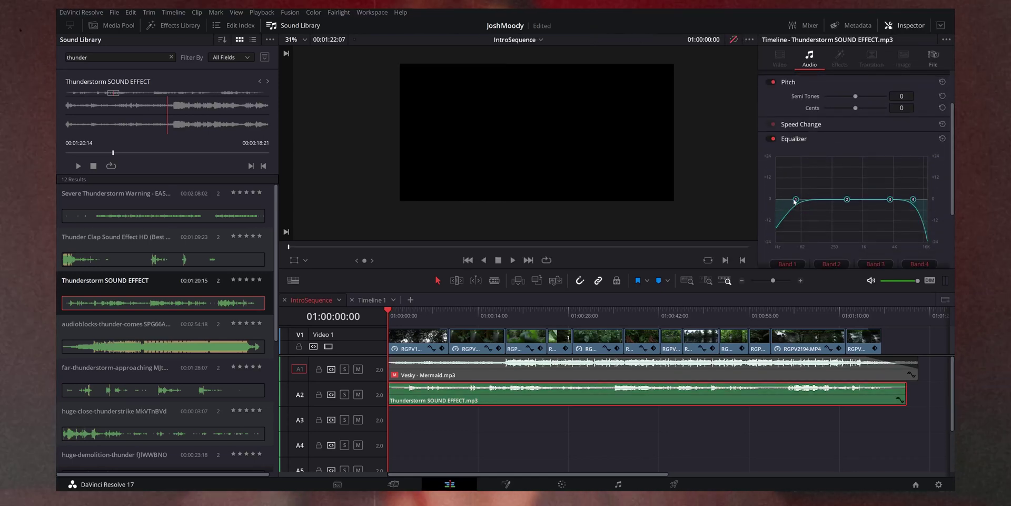
drag(911, 199, 822, 198)
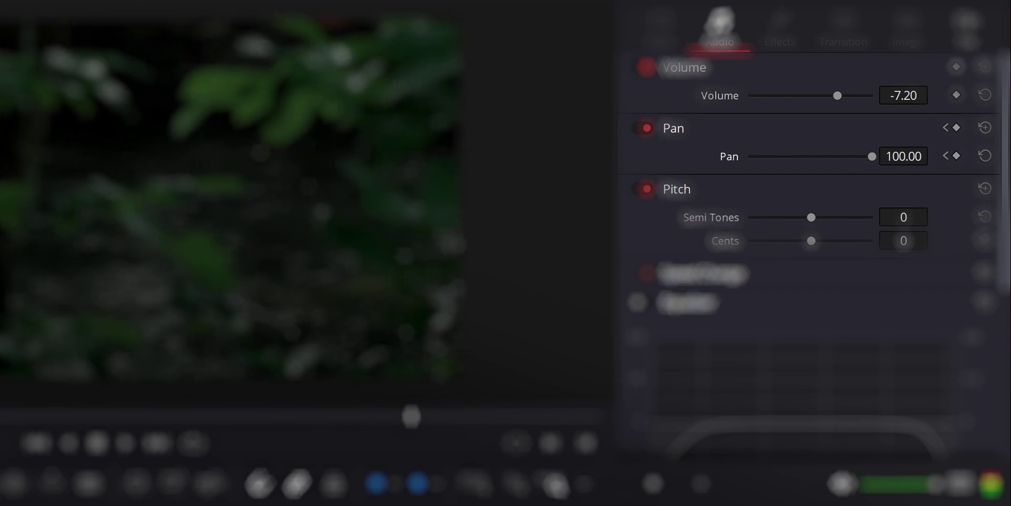
Add a second pan keyframe at 0.00, returning the pan from 100 to centre.
click(903, 156)
text(0)
key(Return)
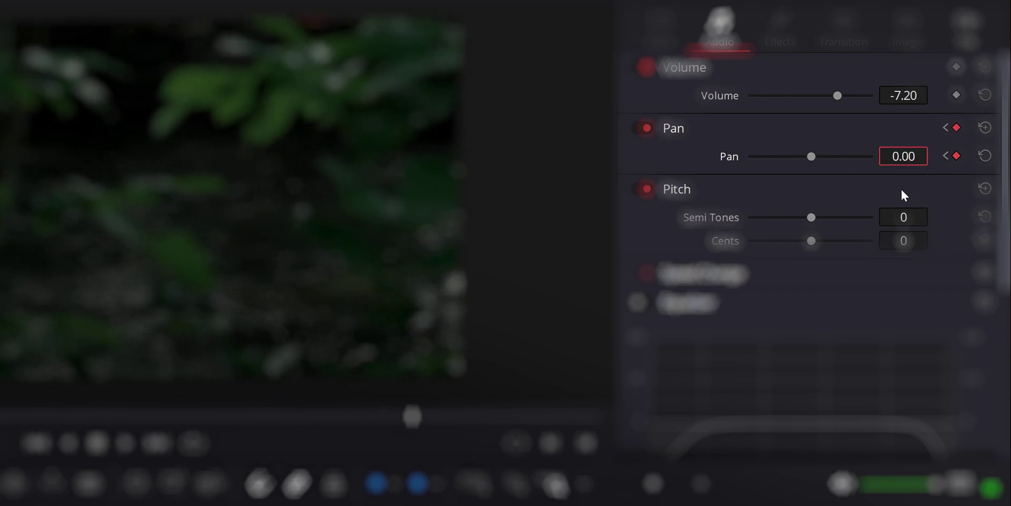